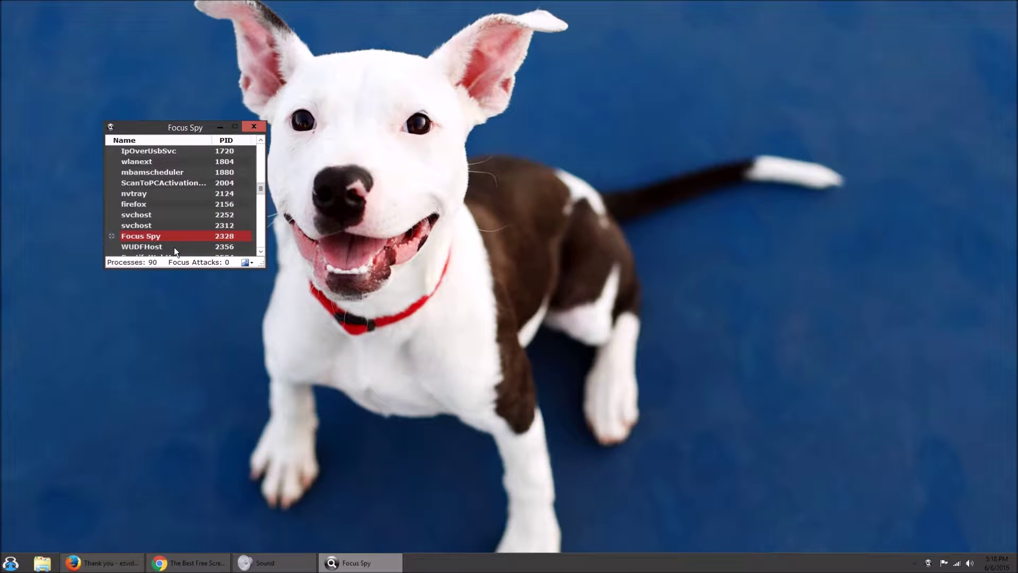
- Shift focus to the desktop and back to Focus Spy, and view the actions available for its own process entry
left_click(356, 199)
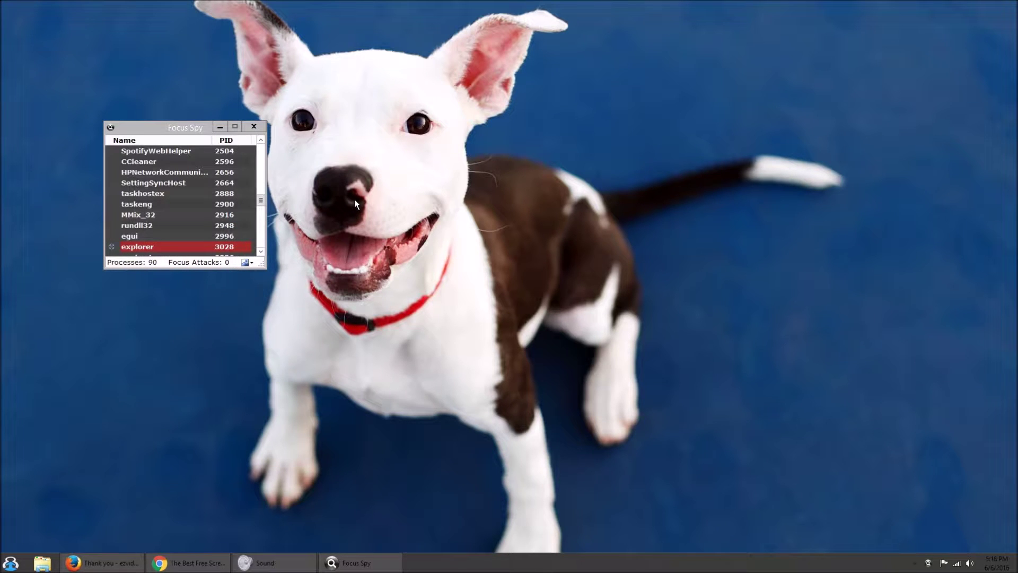
left_click(171, 133)
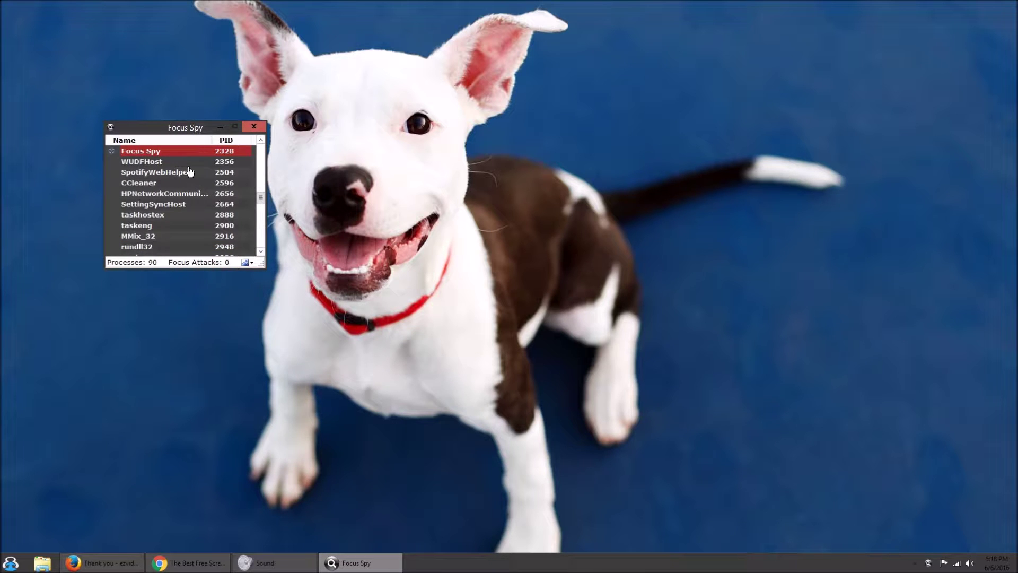
right_click(173, 153)
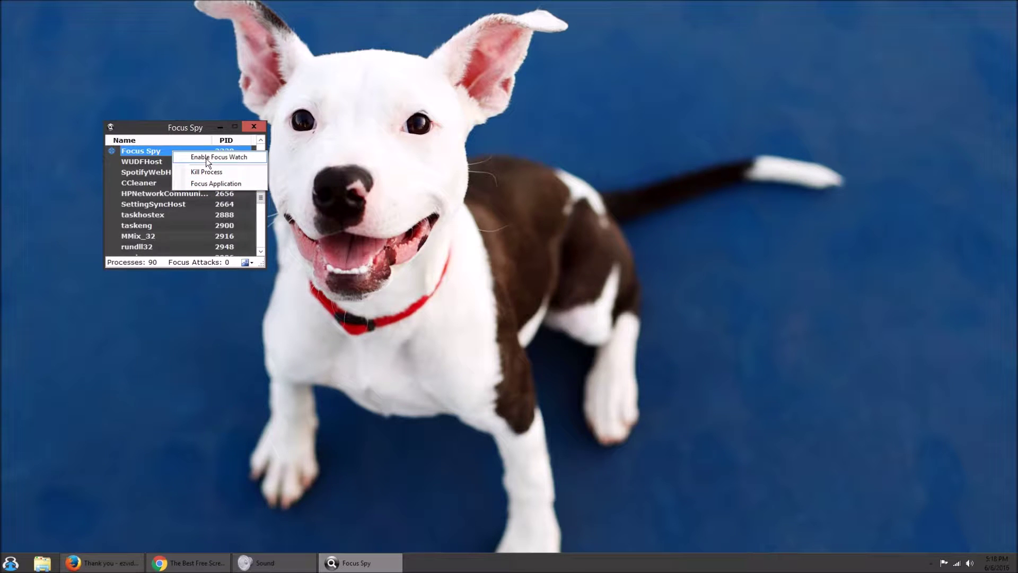
left_click(187, 136)
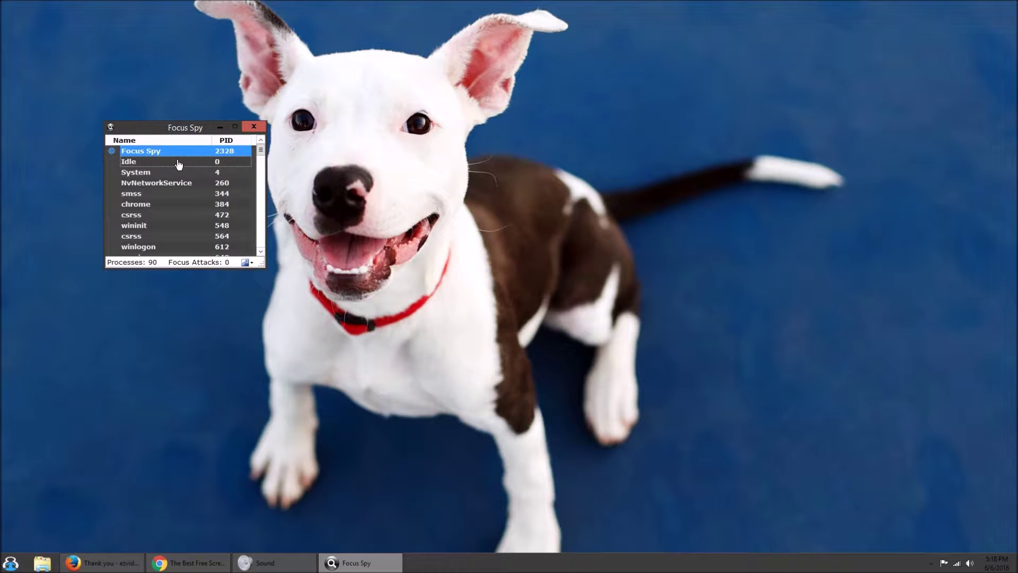
- Open the focus log below the process list, and shift focus to the desktop and back to record the changes
left_click(252, 263)
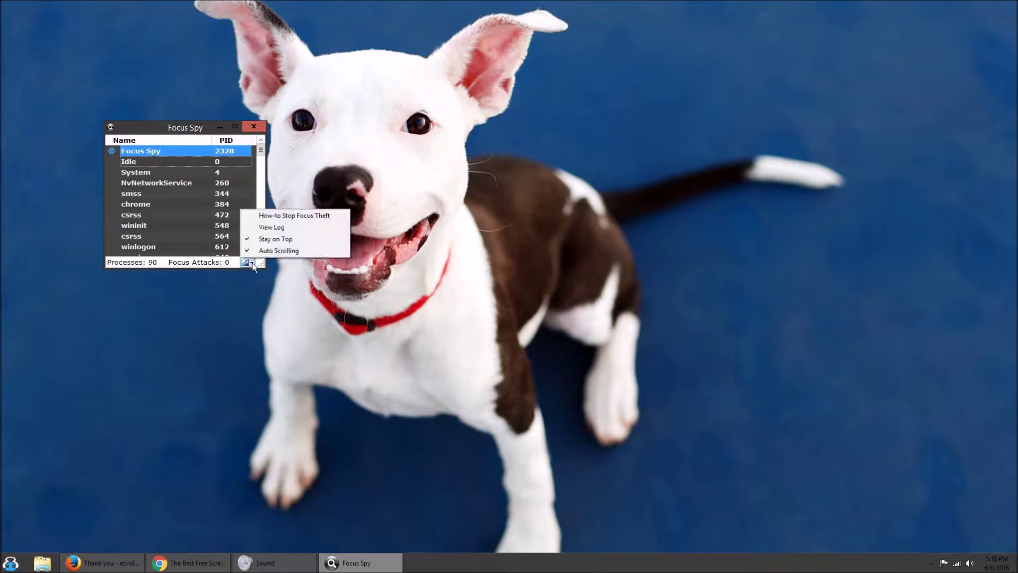
left_click(309, 227)
left_click_drag(304, 42, 419, 302)
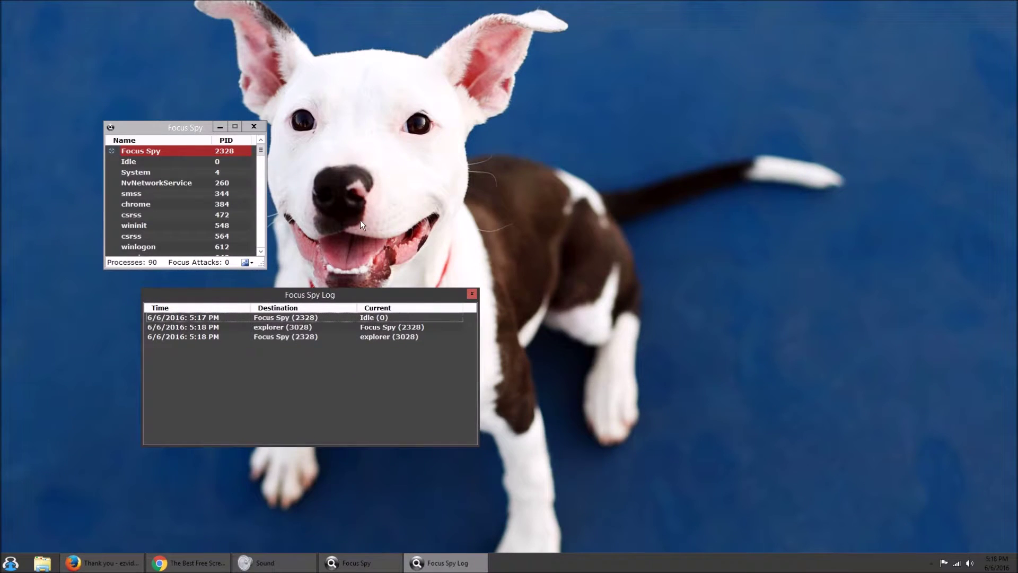
left_click(360, 220)
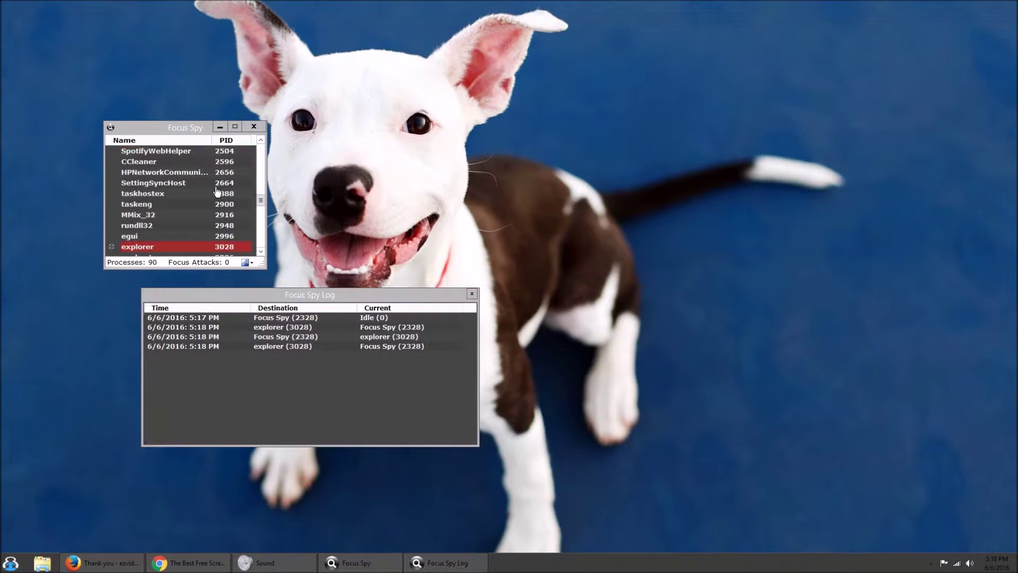
left_click(179, 134)
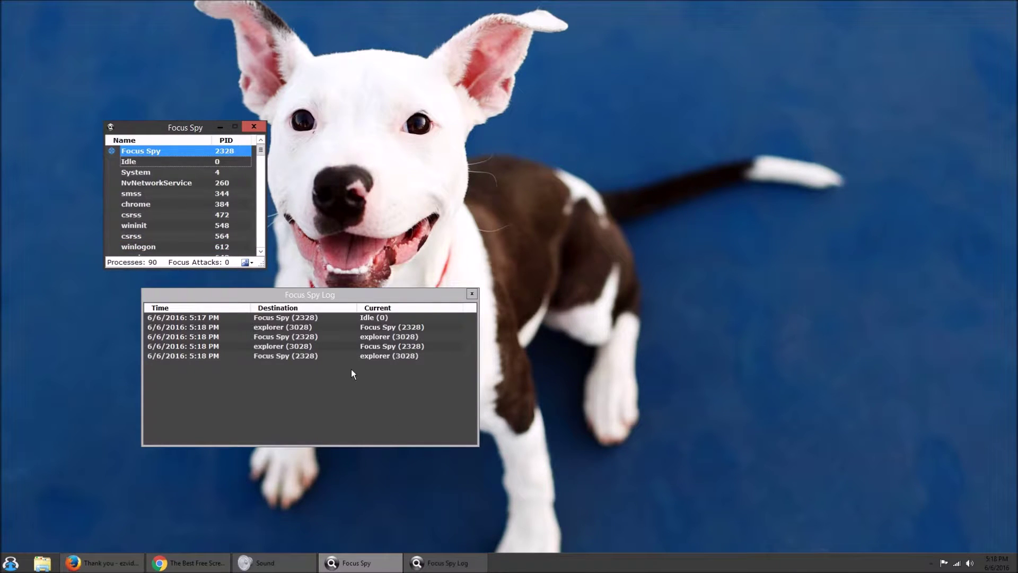
- Read through the How-to Stop Focus Theft help, including the Pro Tips, and close it
left_click(247, 263)
left_click(267, 214)
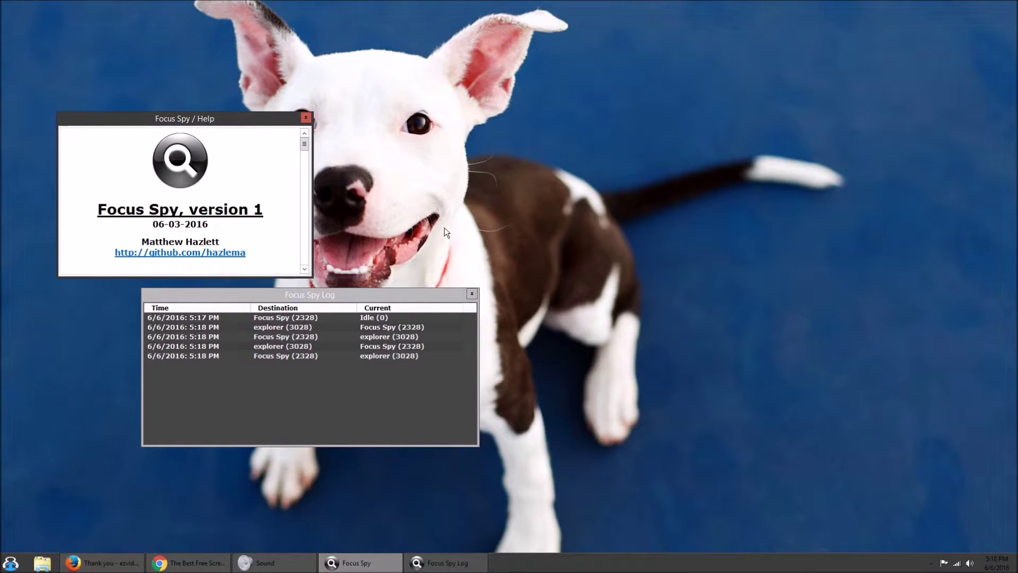
scroll(265, 155, "down", 5)
scroll(265, 157, "up", 6)
scroll(265, 157, "down", 7)
scroll(265, 157, "down", 6)
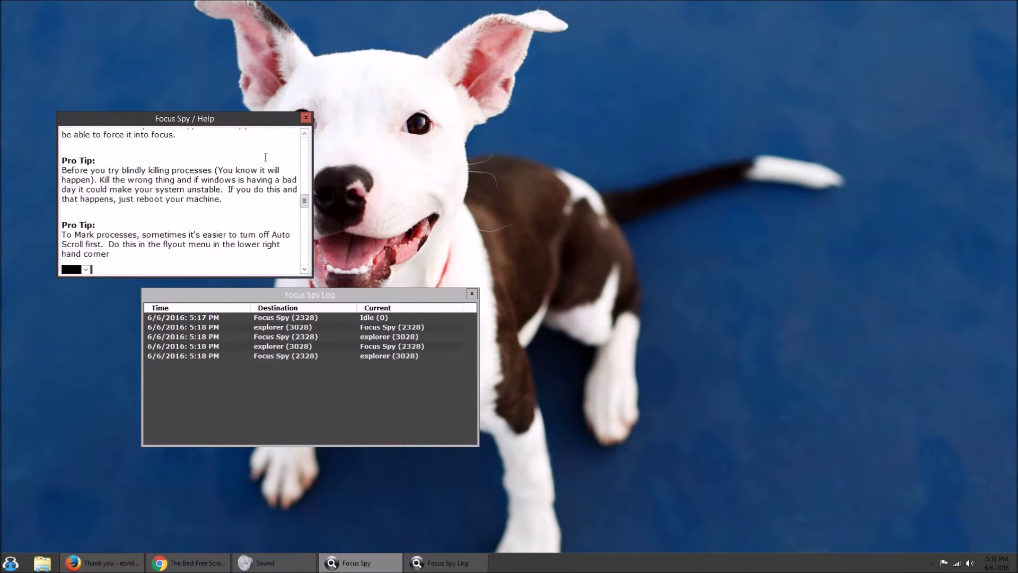
left_click(306, 118)
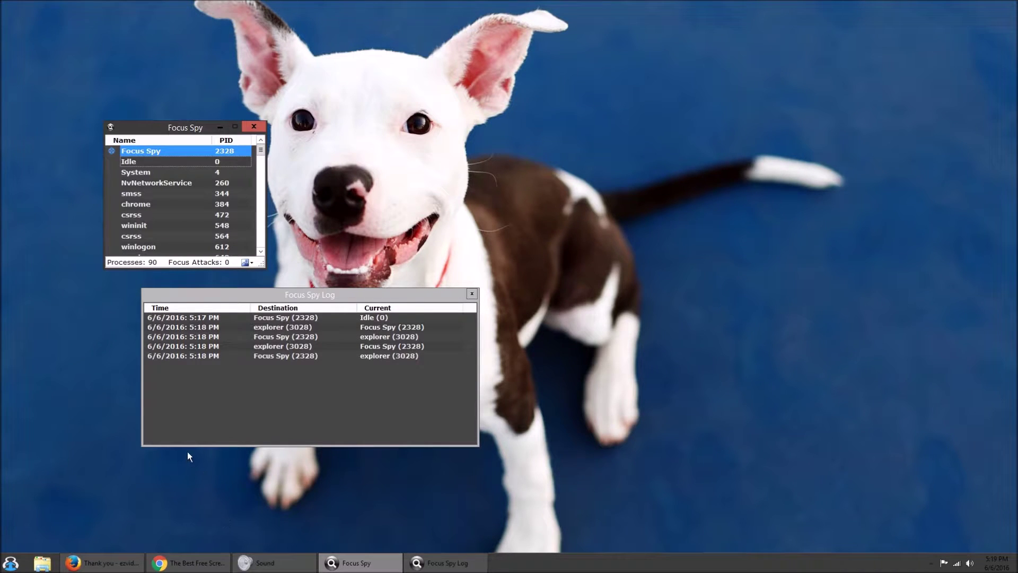
- Launch Spotify and place its window on the desktop clear of the process list and log
left_click(11, 563)
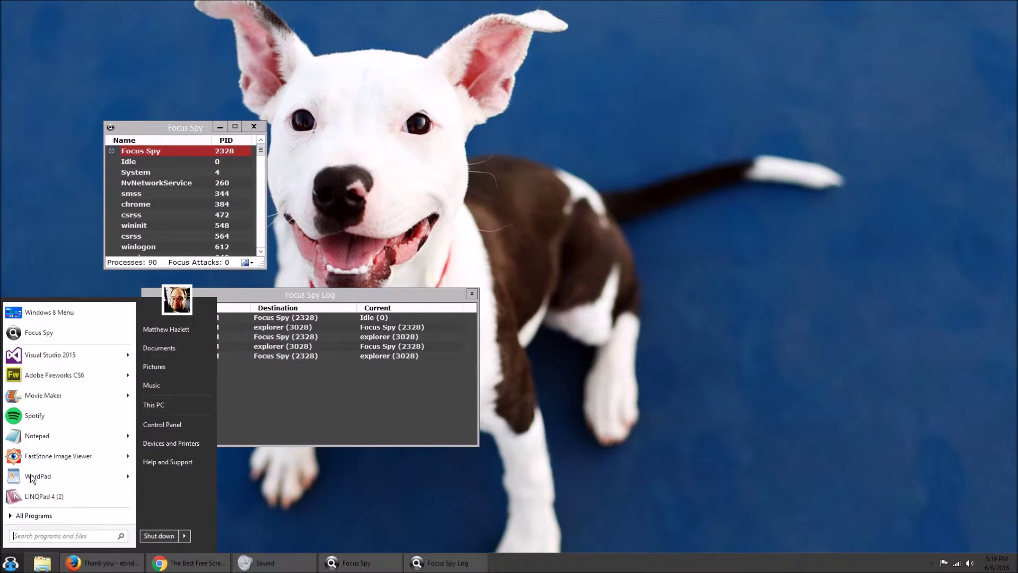
left_click(59, 420)
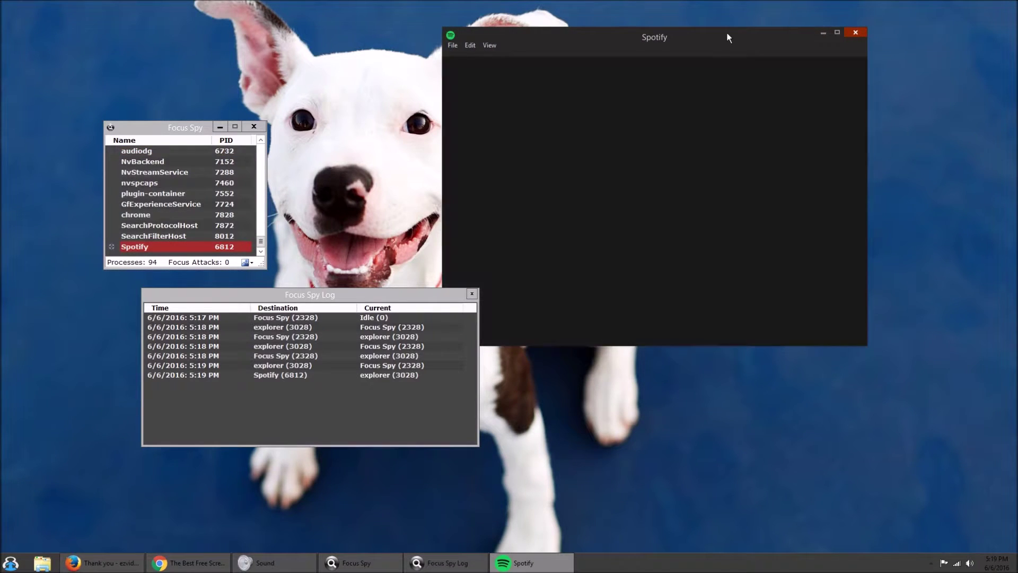
left_click_drag(725, 33, 776, 35)
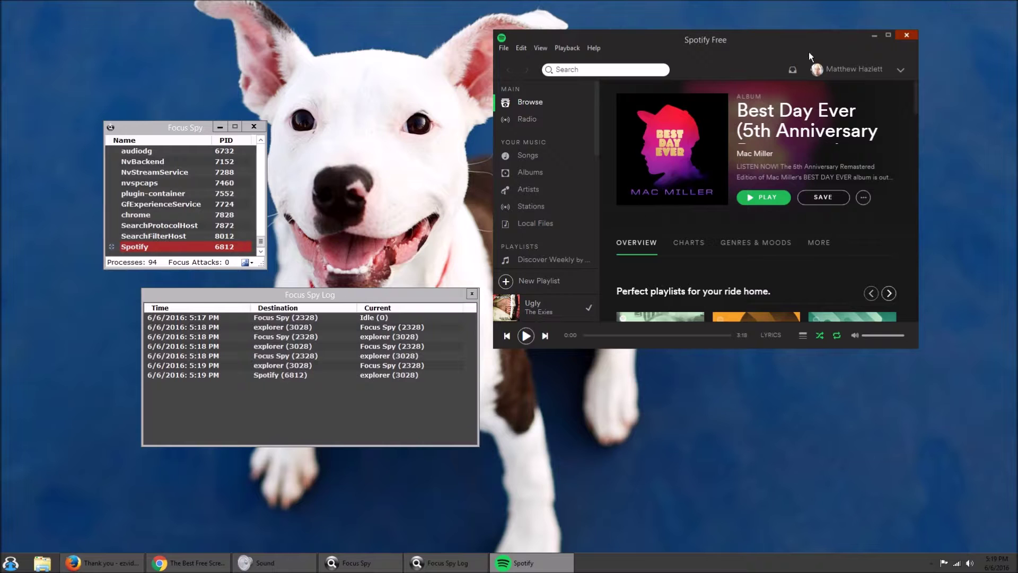
left_click_drag(764, 42, 766, 30)
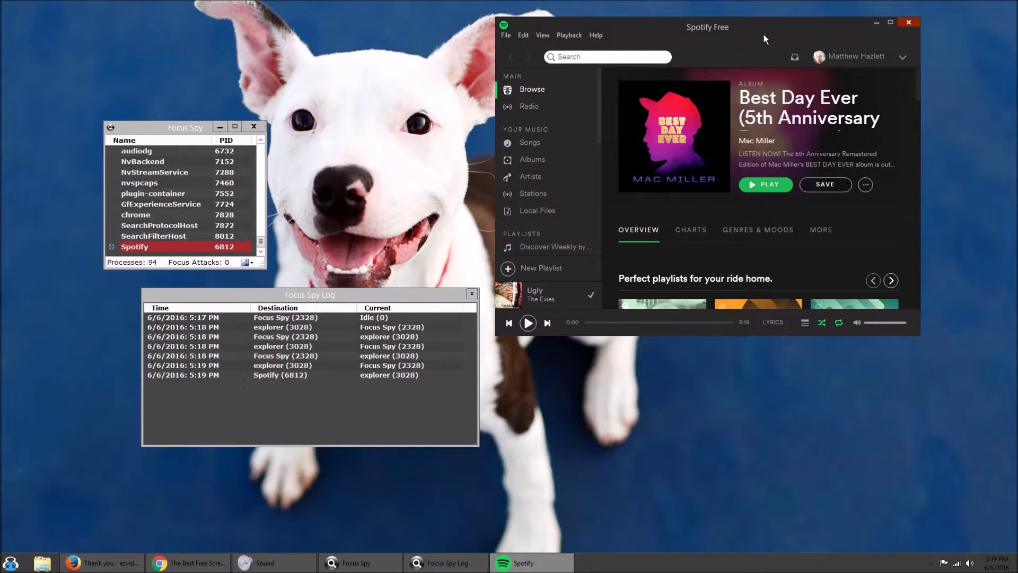
left_click_drag(739, 23, 736, 20)
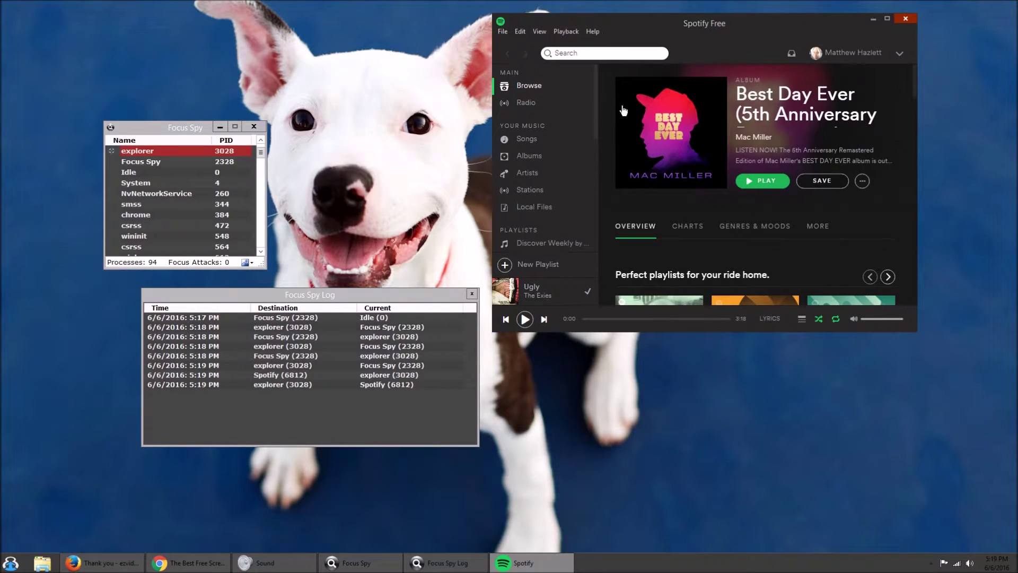
- Bring Spotify into focus and enable Focus Watch for its process with PID 6812
left_click(599, 54)
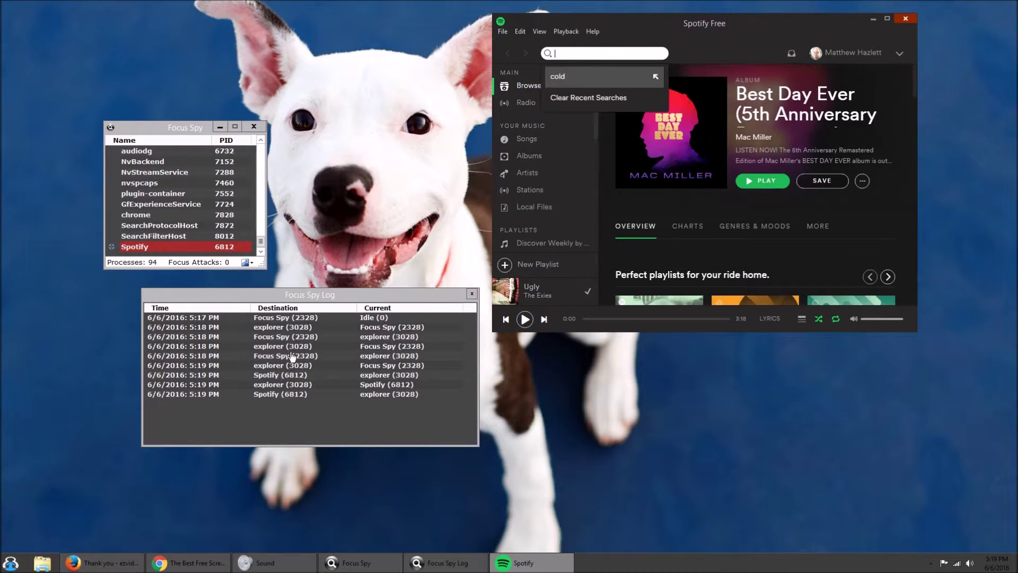
right_click(181, 251)
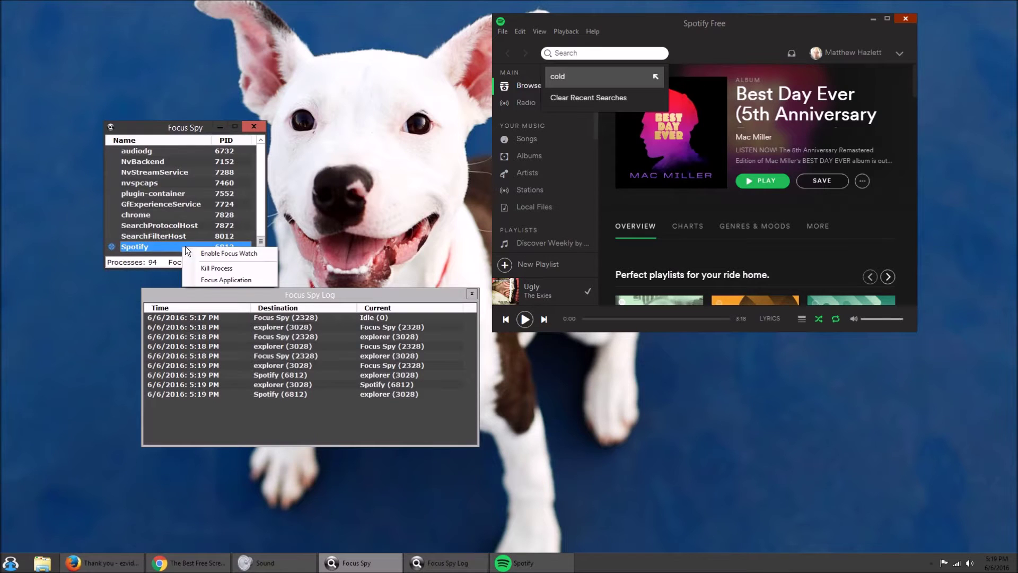
left_click(214, 254)
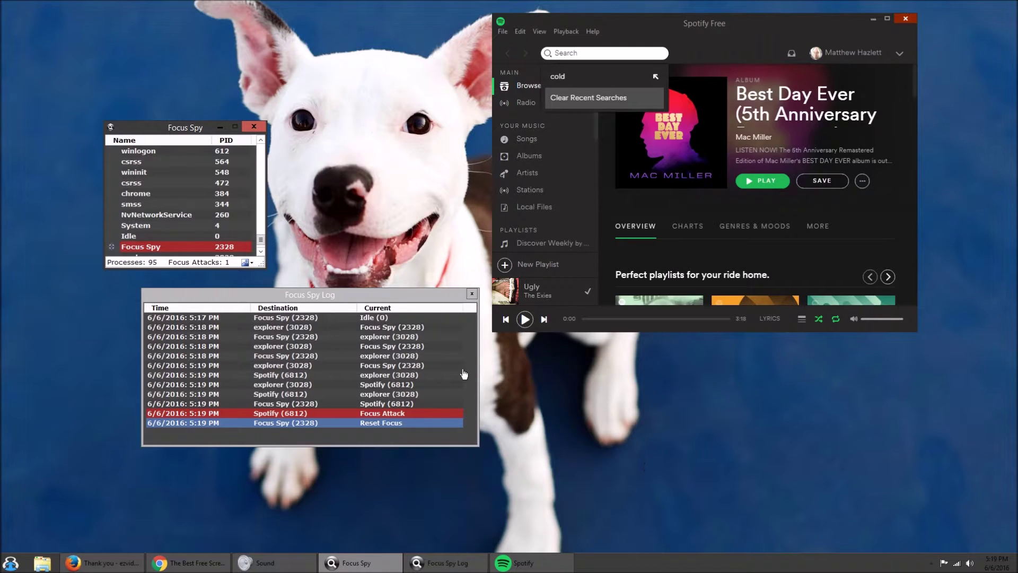
- Test Focus Watch by trying to focus Spotify, first from the desktop and again from Focus Spy
left_click(387, 171)
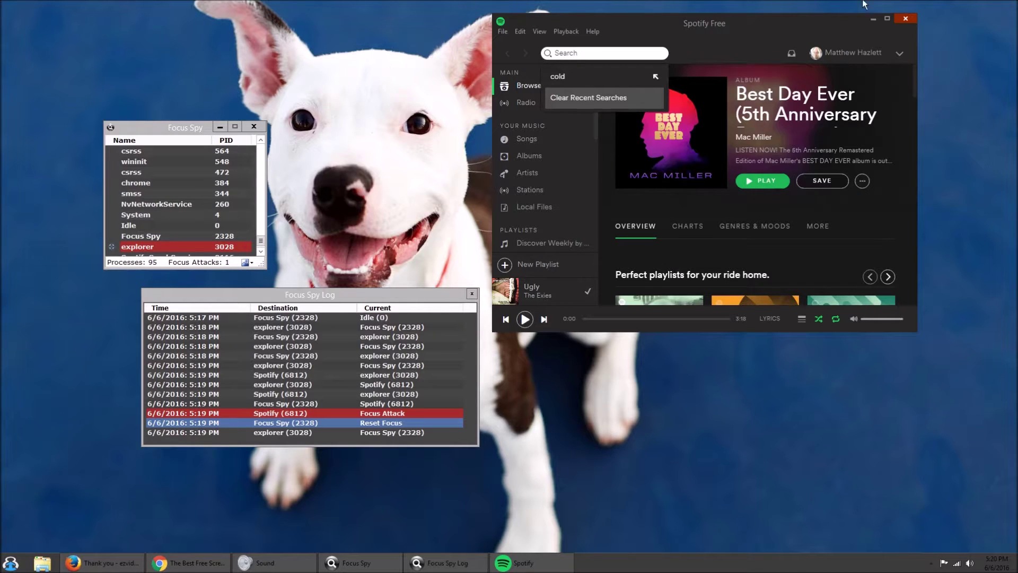
left_click(703, 32)
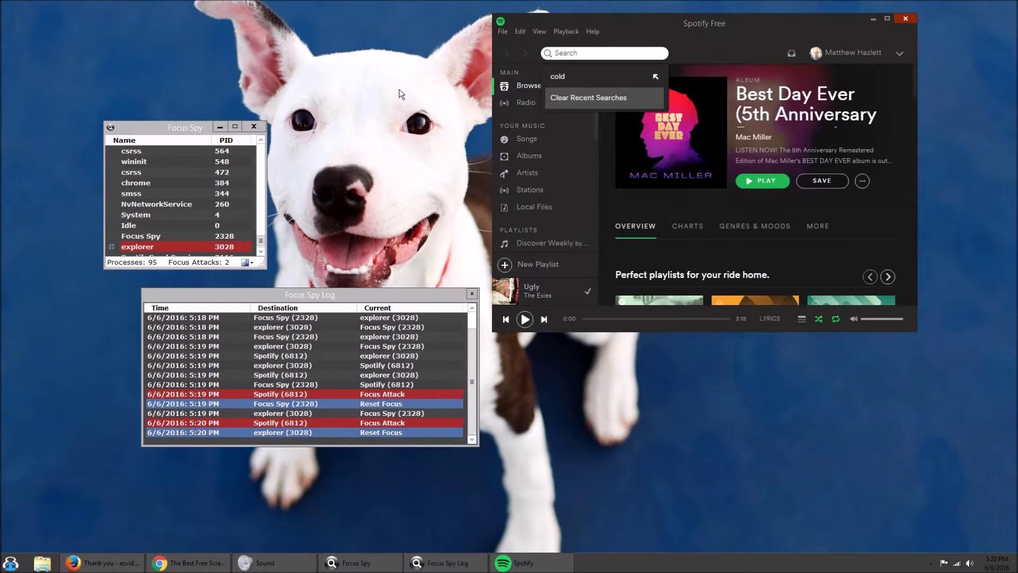
left_click(187, 128)
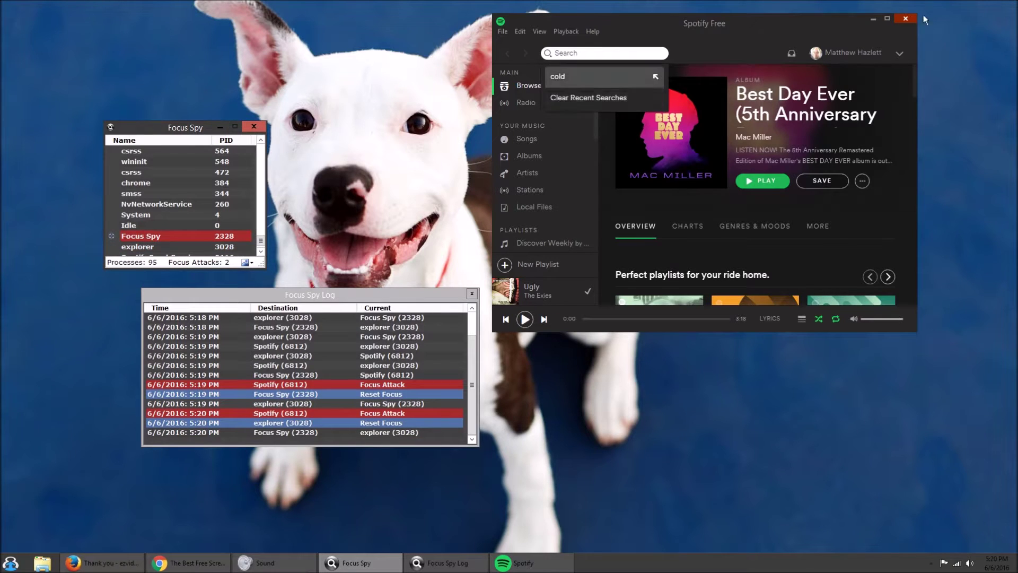
left_click(706, 46)
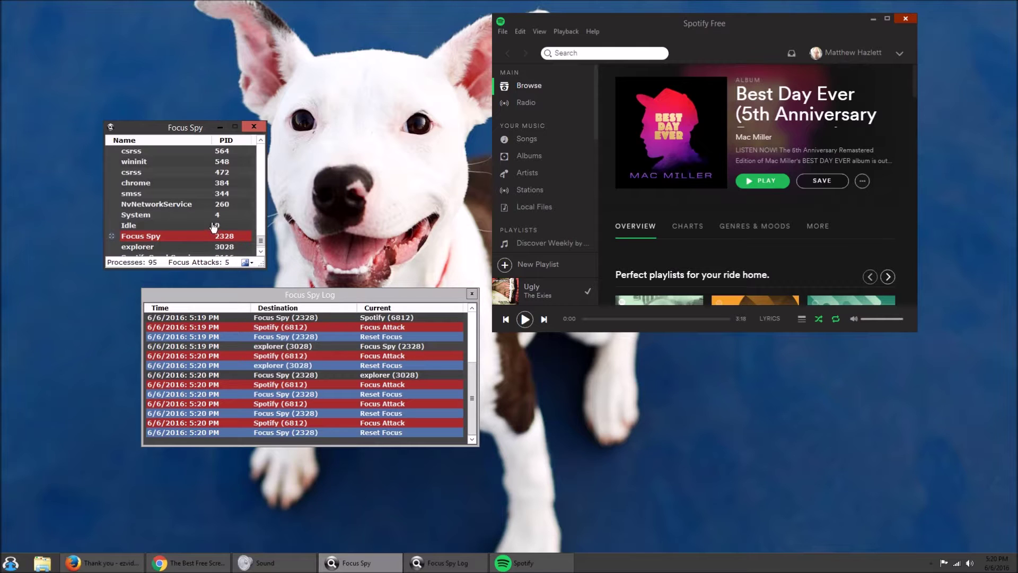
- Pause Focus Spy, enter and clear "fghj" in Spotify's search, and resume the monitoring
left_click(193, 192)
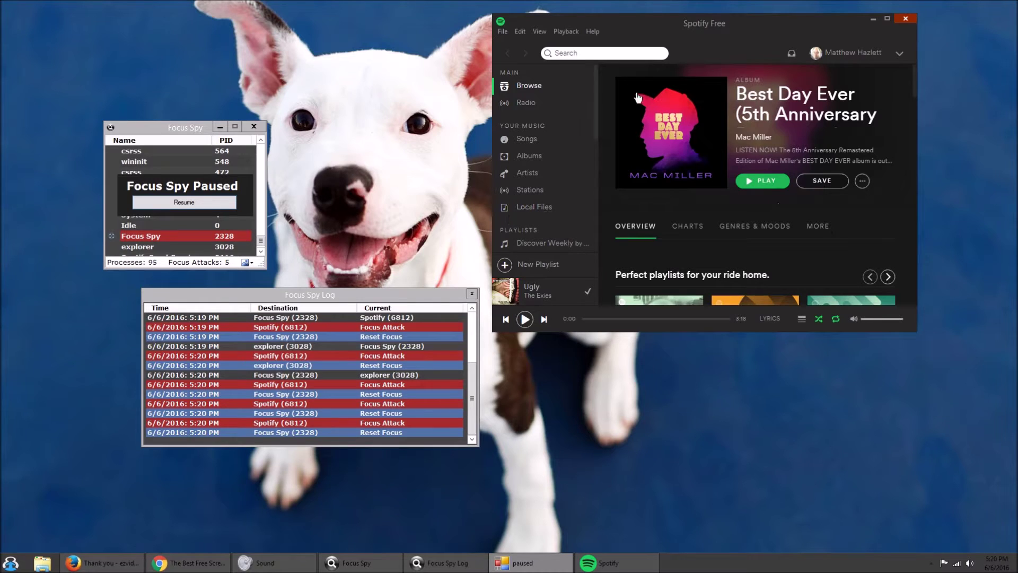
left_click(596, 52)
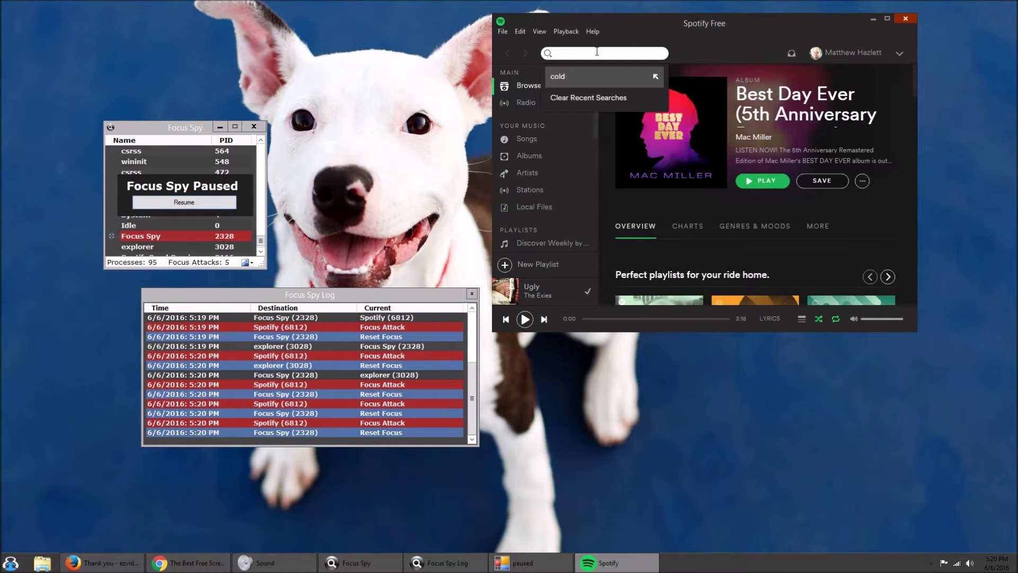
type("f")
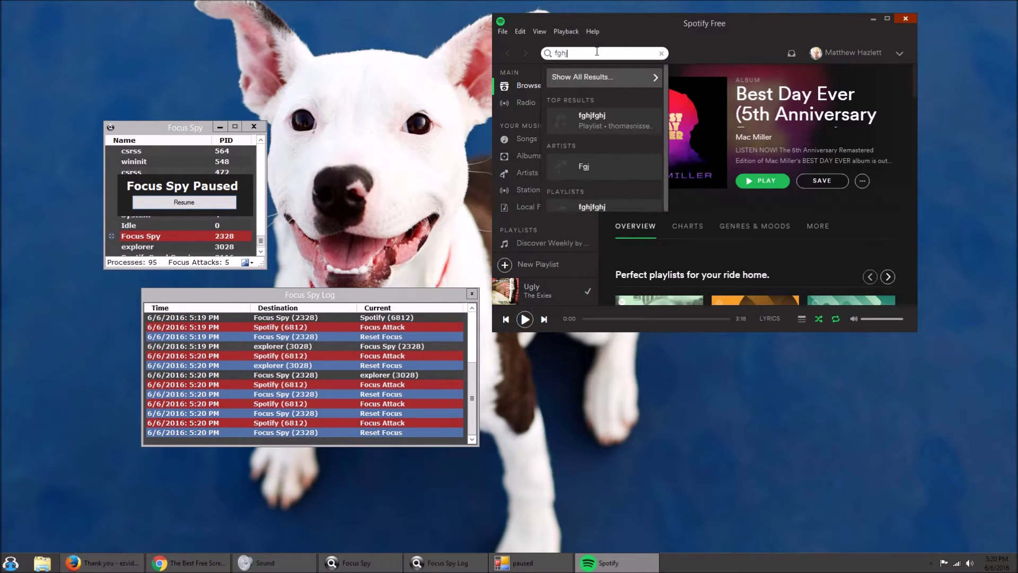
key("BackSpace")
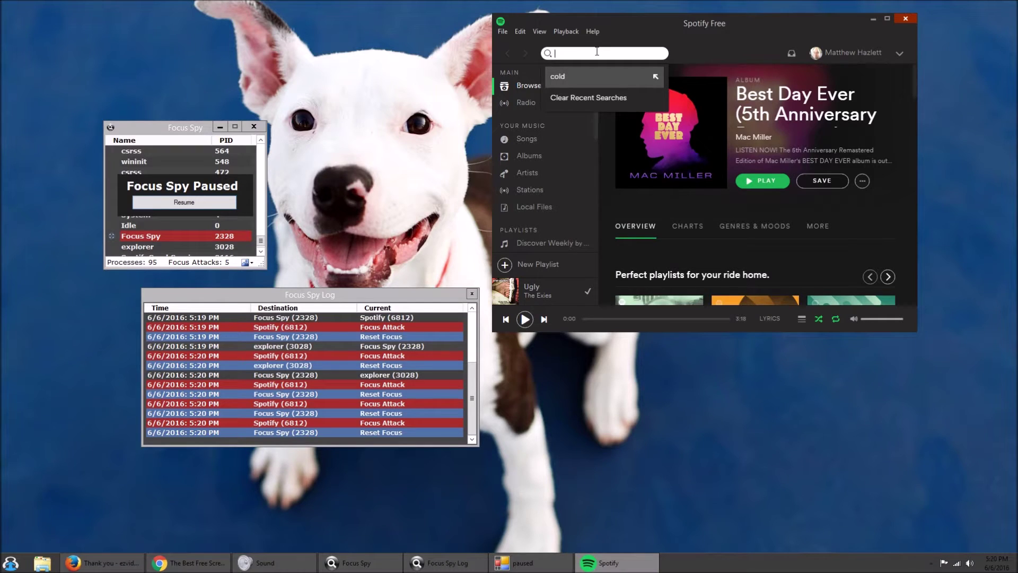
left_click(429, 130)
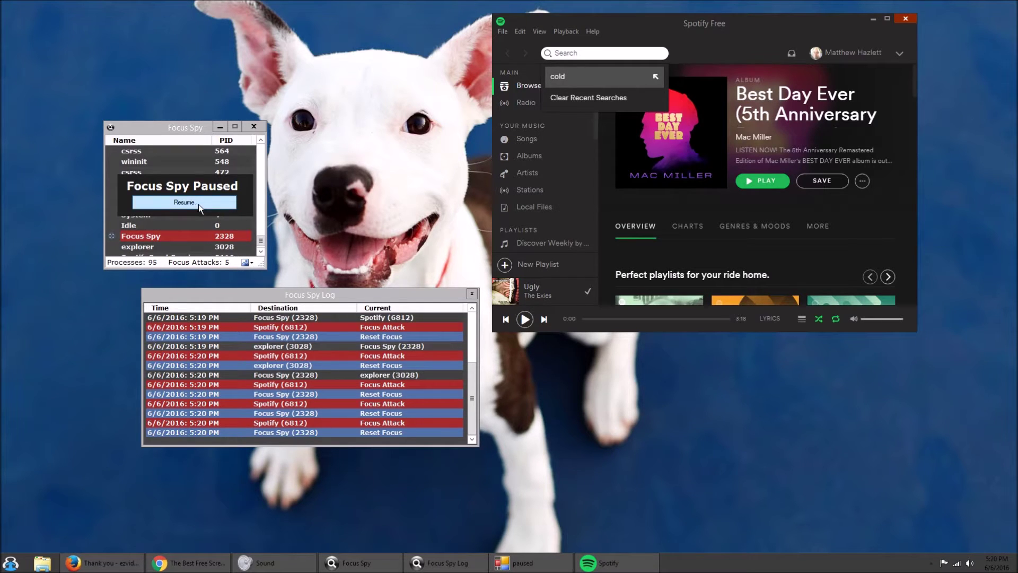
left_click(198, 205)
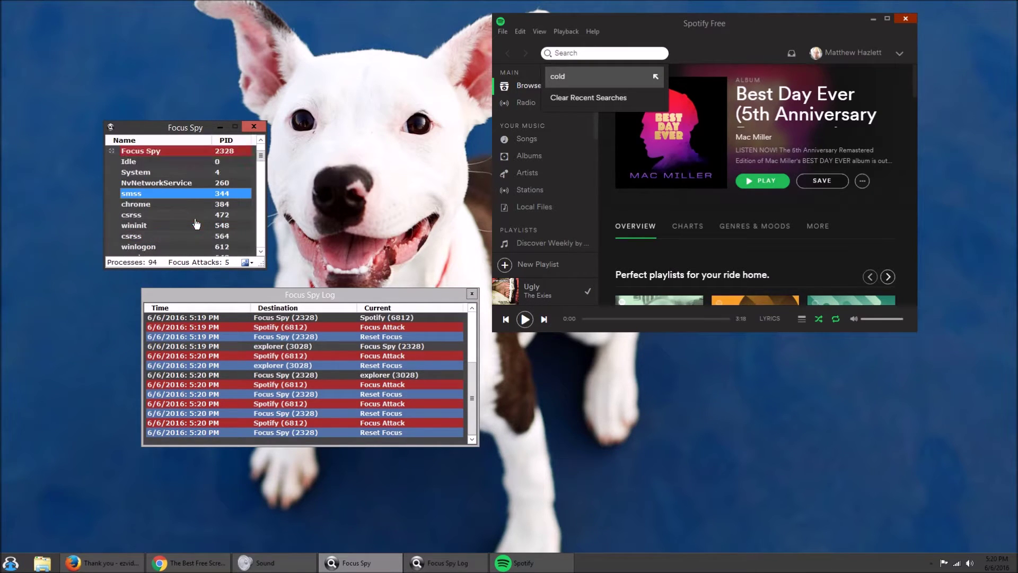
- Turn off Auto Scrolling for the process list
scroll(189, 186, "up", 4)
scroll(188, 185, "down", 5)
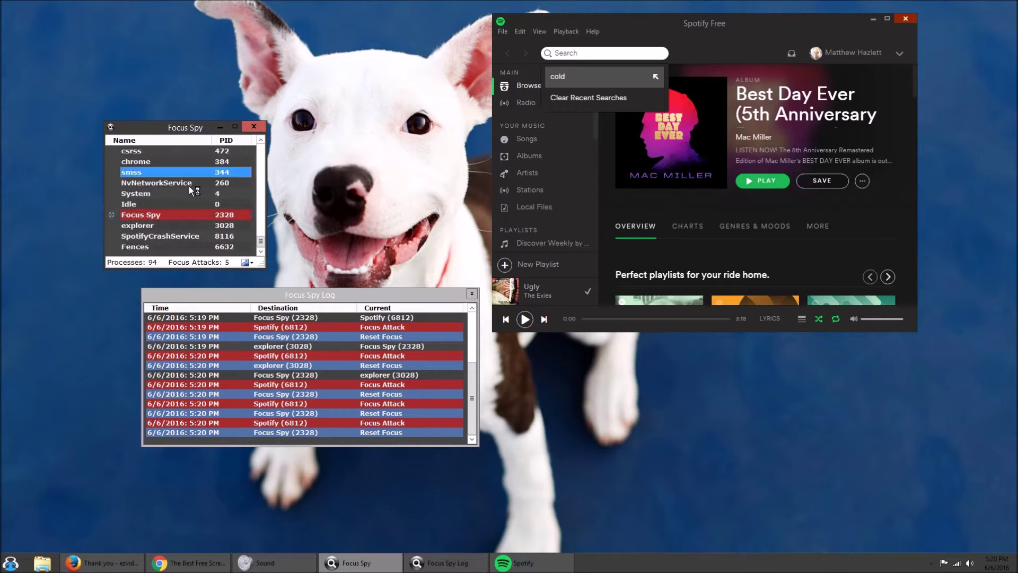
left_click(251, 262)
left_click(267, 252)
- Toggle off Focus Watch for the marked Spotify processes using the entry with PID 6812
left_click_drag(264, 244, 280, 152)
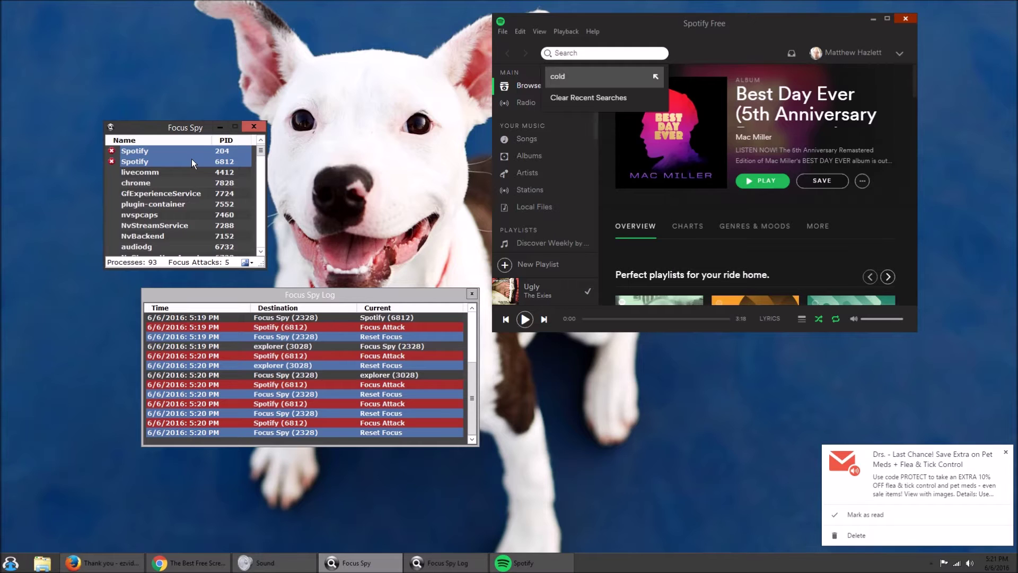
right_click(192, 159)
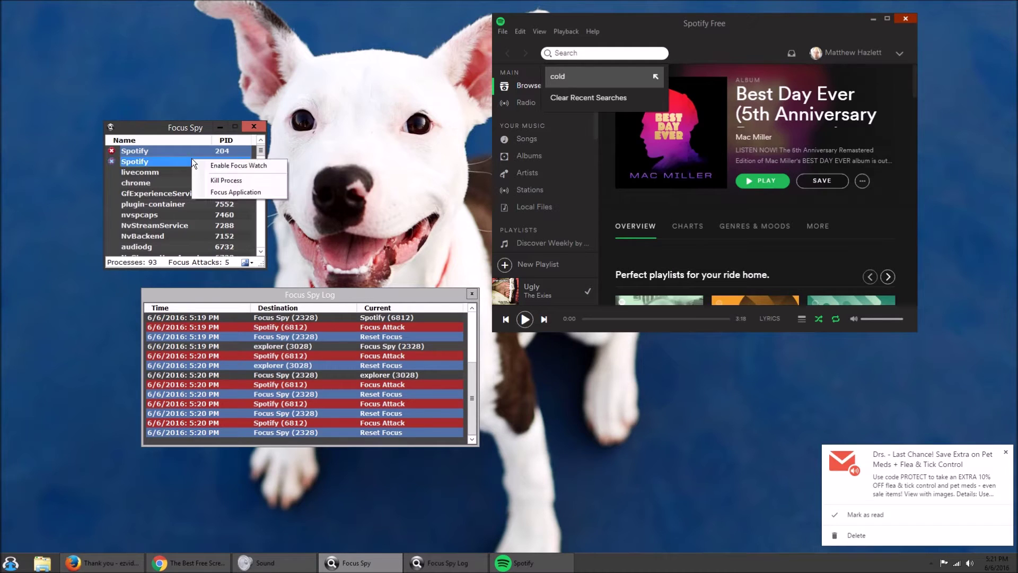
left_click(239, 166)
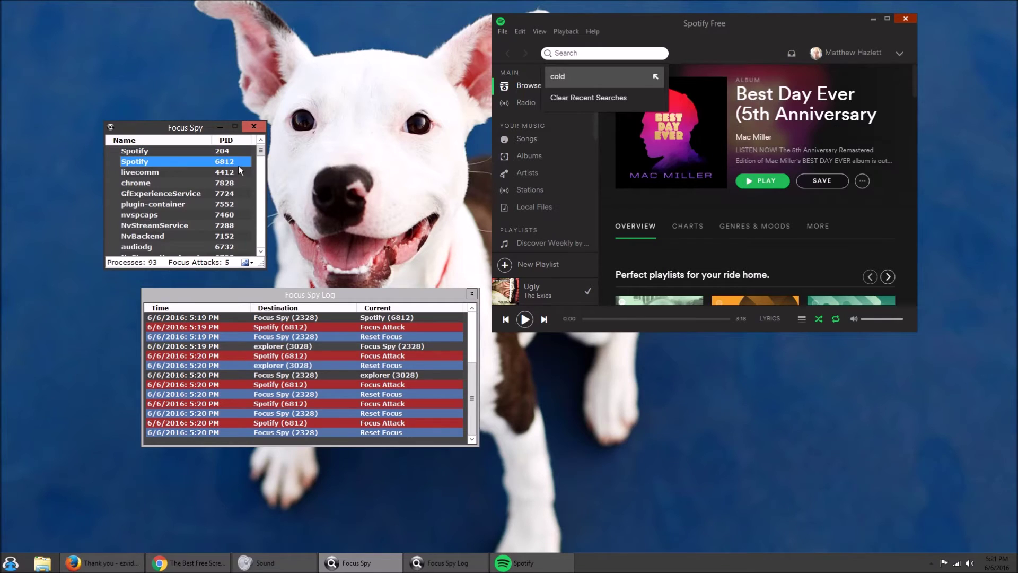
- Enable Focus Watch for the Spotify processes using the entry with PID 204
left_click(175, 175)
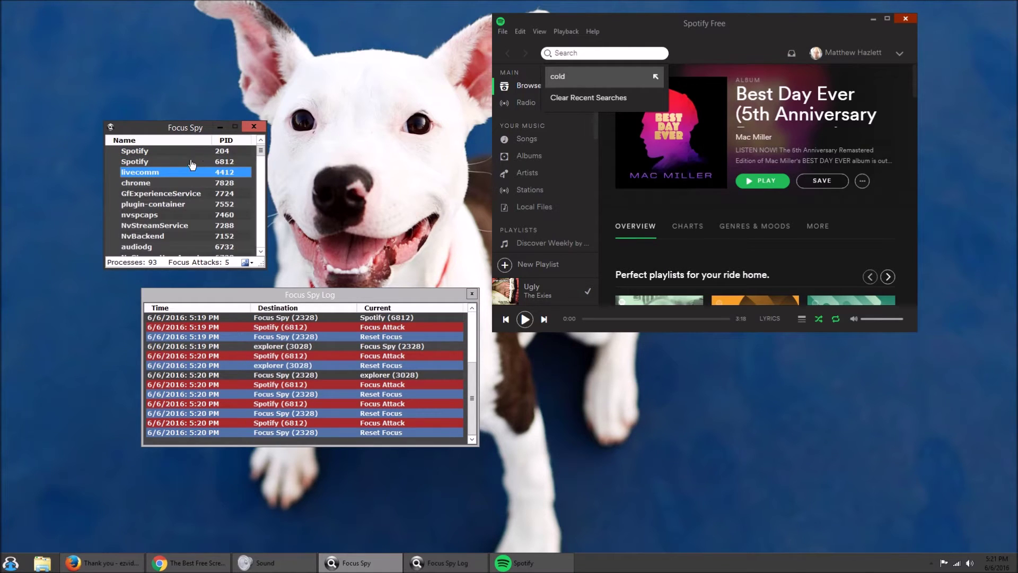
left_click(172, 152)
right_click(170, 148)
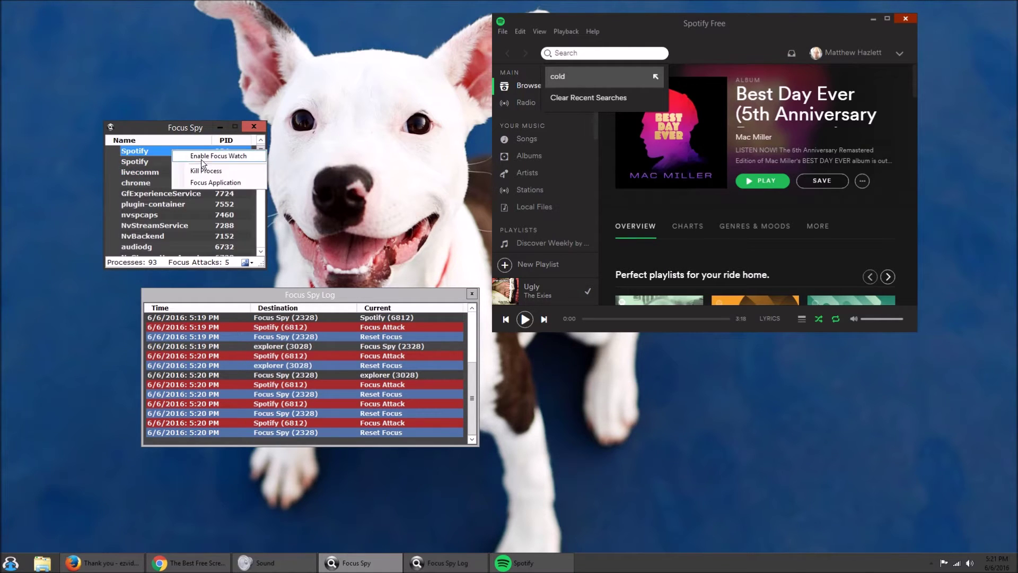
left_click(206, 157)
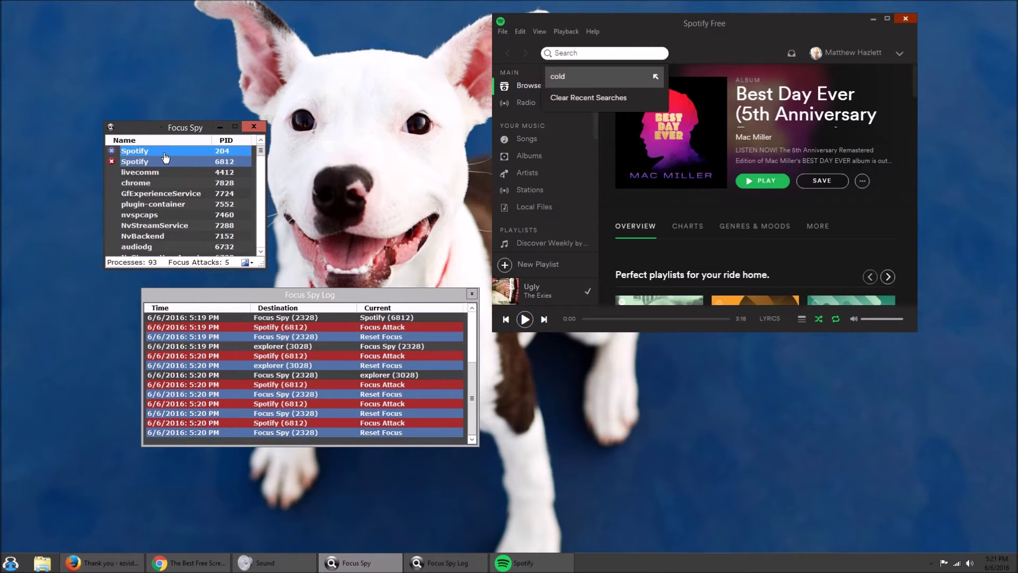
- Find the explorer process with PID 3028 in the process list and force focus to that application
scroll(176, 167, "down", 5)
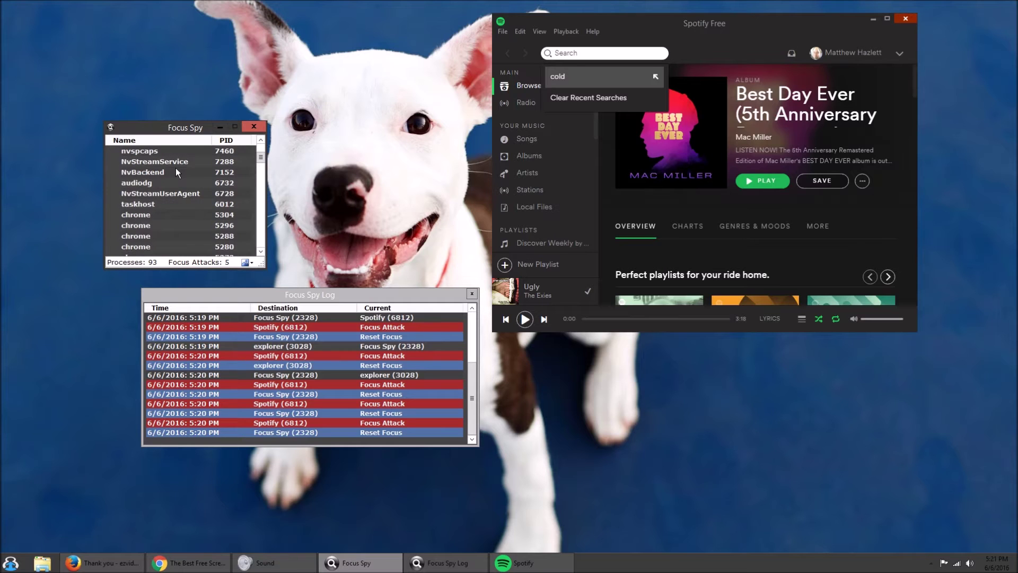
scroll(176, 167, "down", 12)
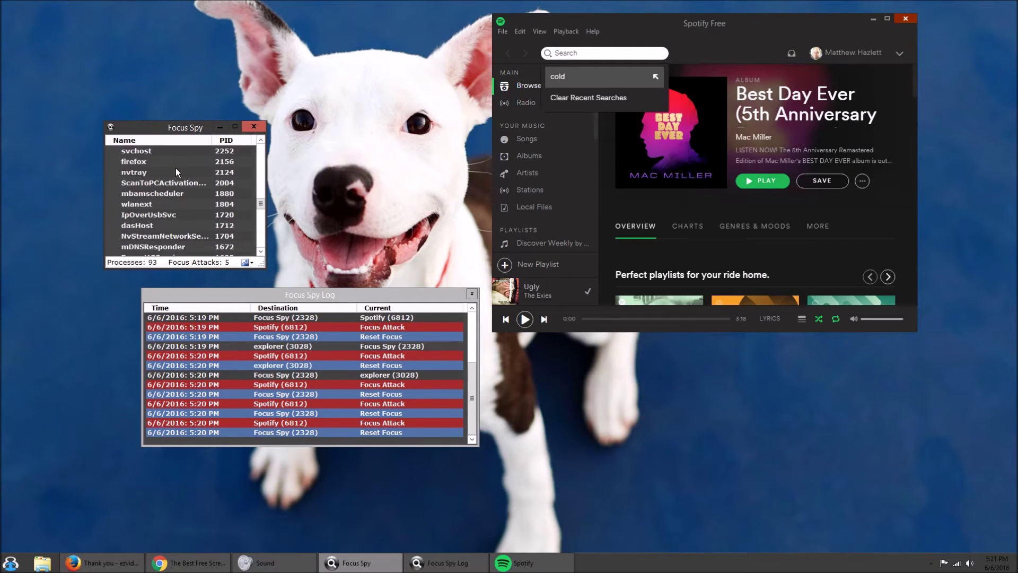
scroll(176, 168, "down", 6)
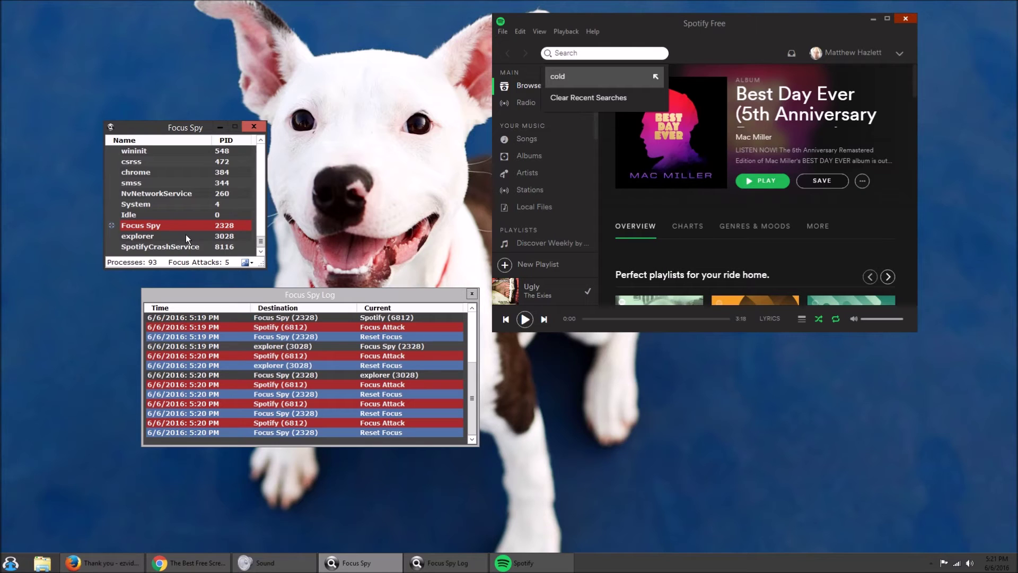
left_click(187, 237)
right_click(186, 234)
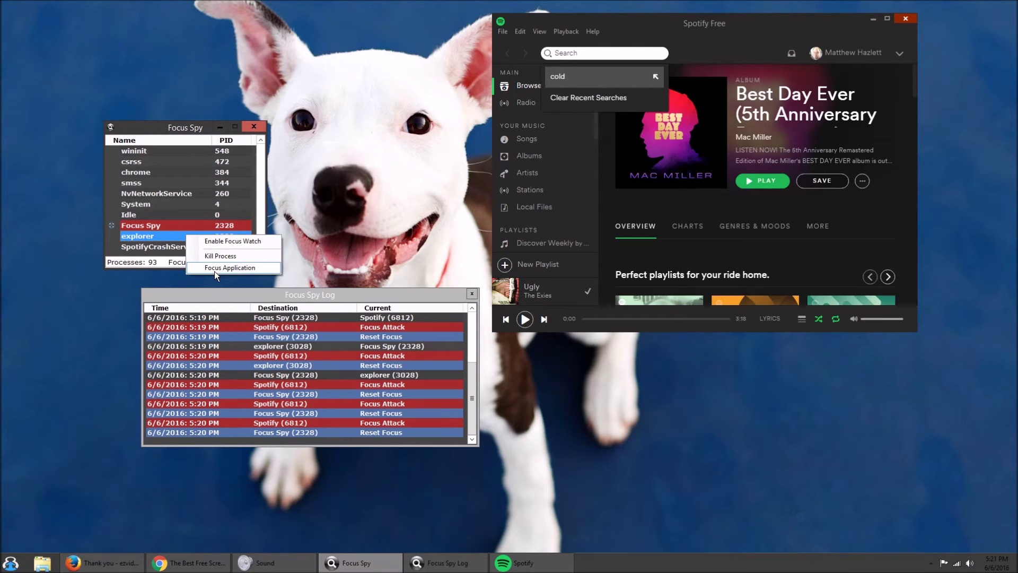
left_click(214, 270)
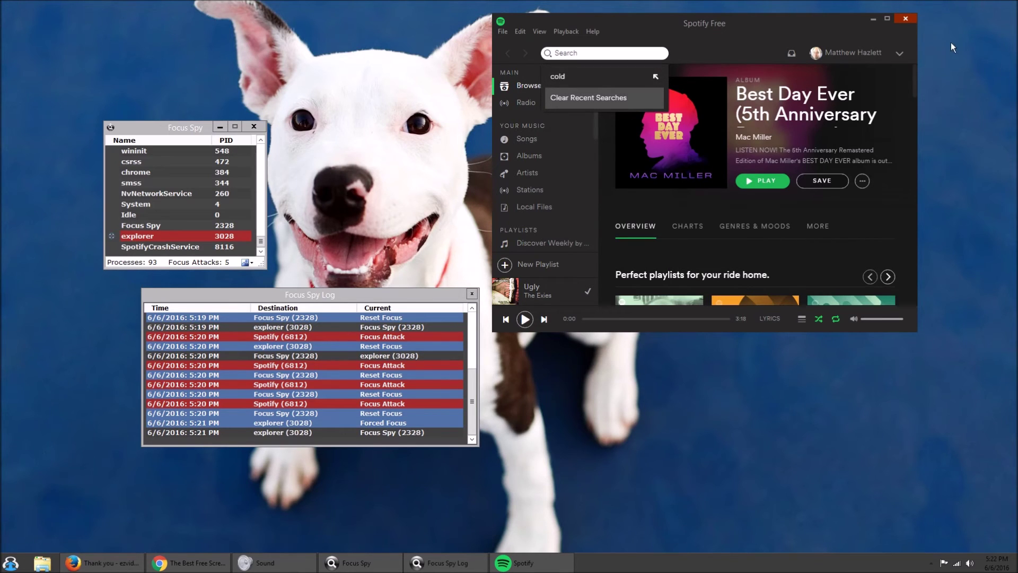
- Close the Spotify window and the Focus Spy Log window
left_click(910, 20)
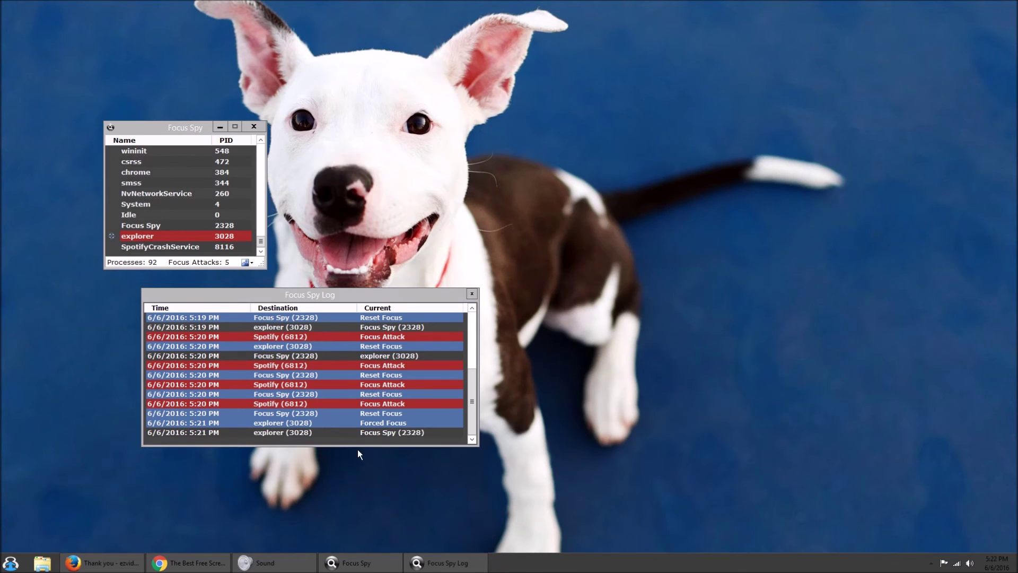
left_click(472, 293)
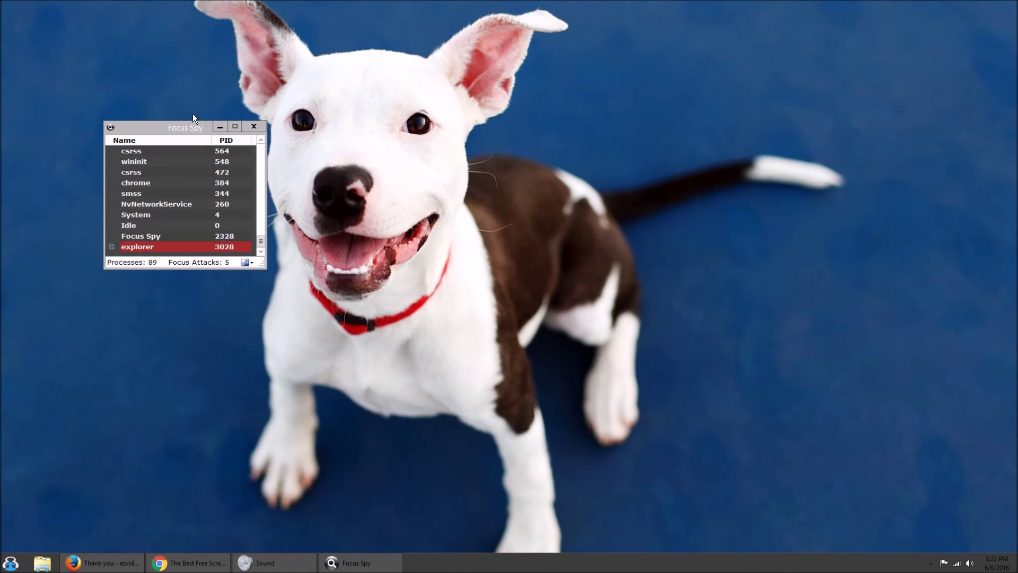
- Minimize the main Focus Spy window to the system tray
left_click(213, 125)
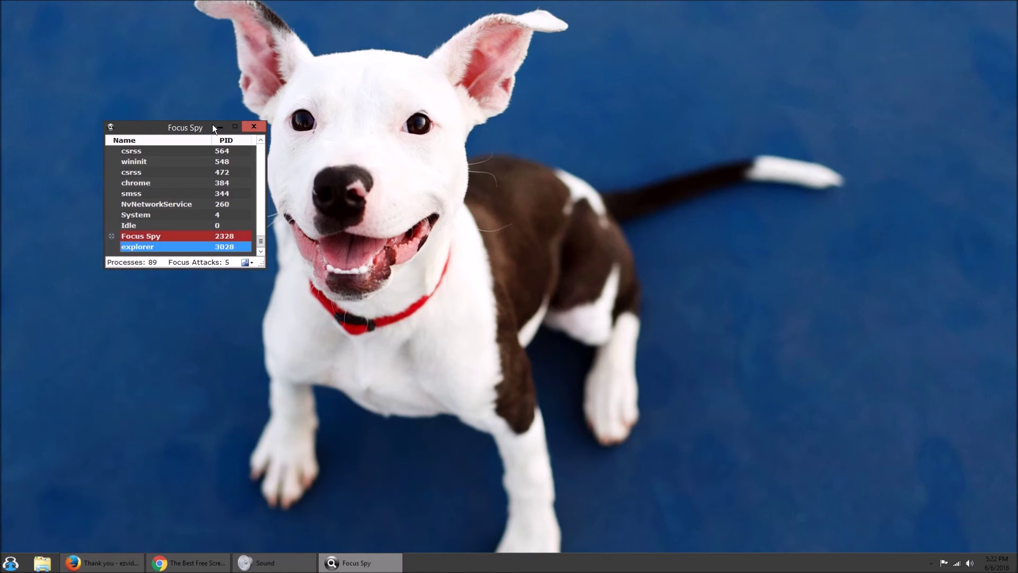
left_click(216, 127)
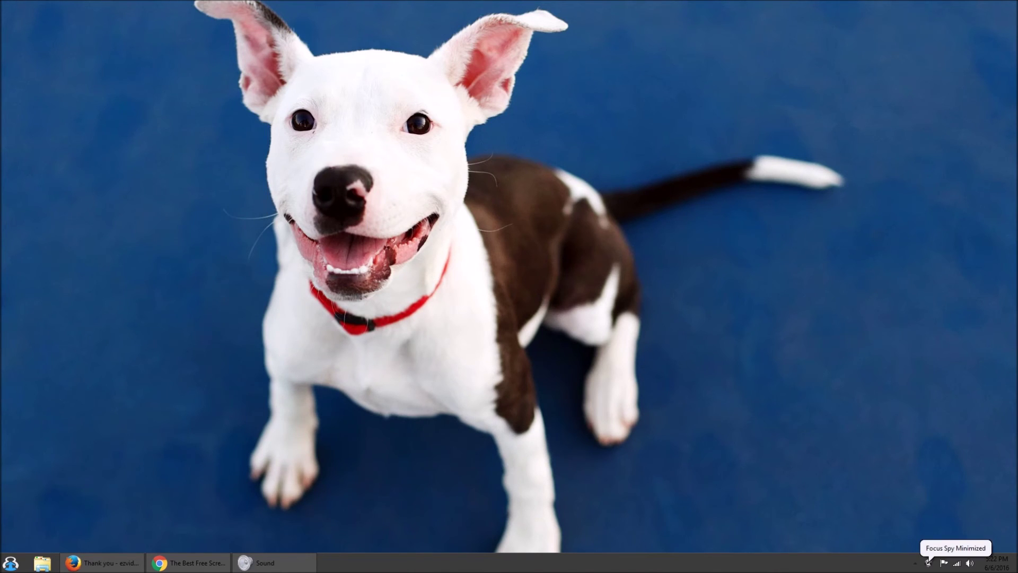
mouse_move(1017, 572)
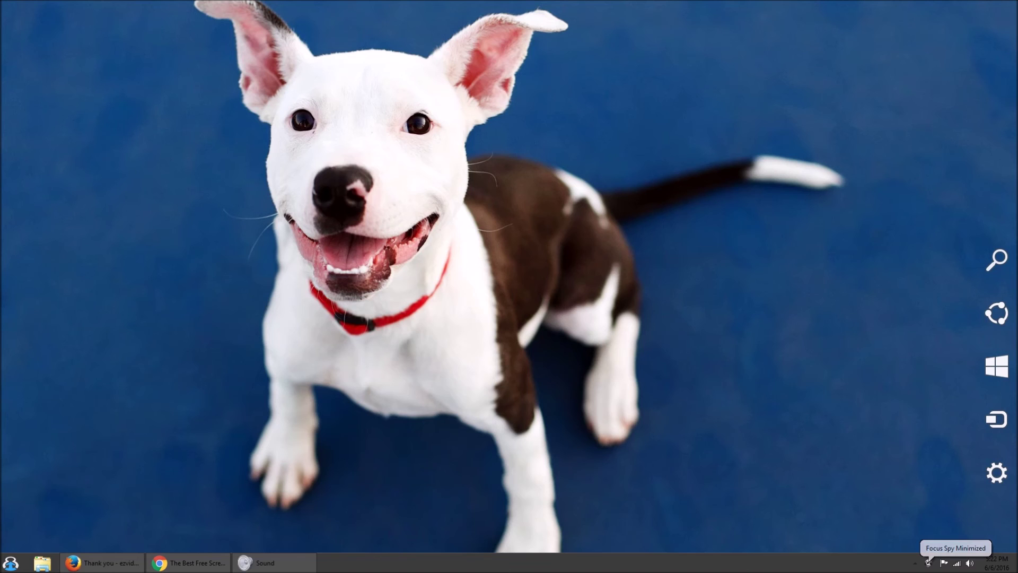